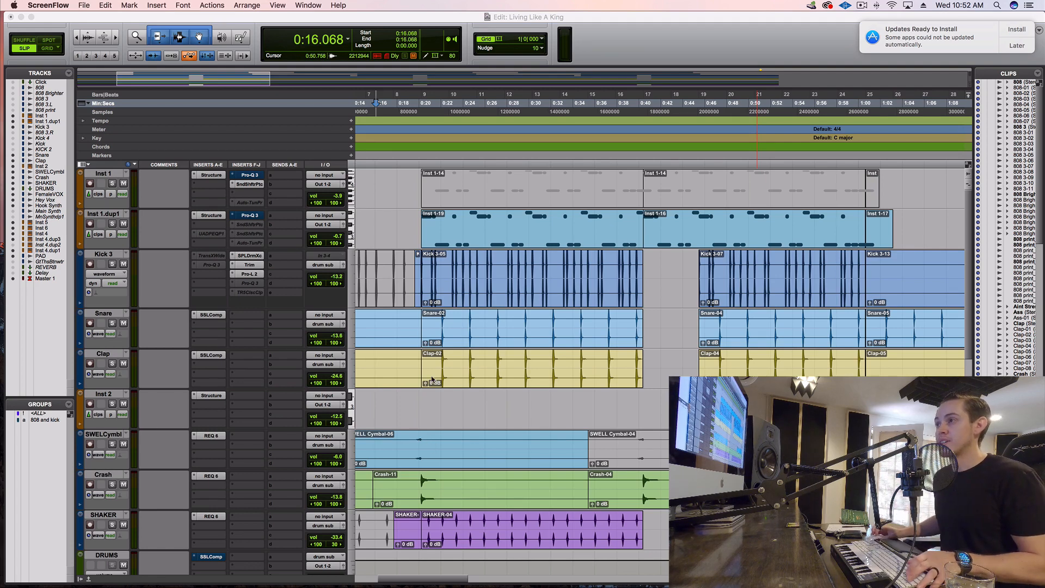
# Step: Play the section starting at the Kick 3-05 clip with Inst 1.dup1 and Kick 3 soloed together
pyautogui.click(421, 248)
pyautogui.press('space')
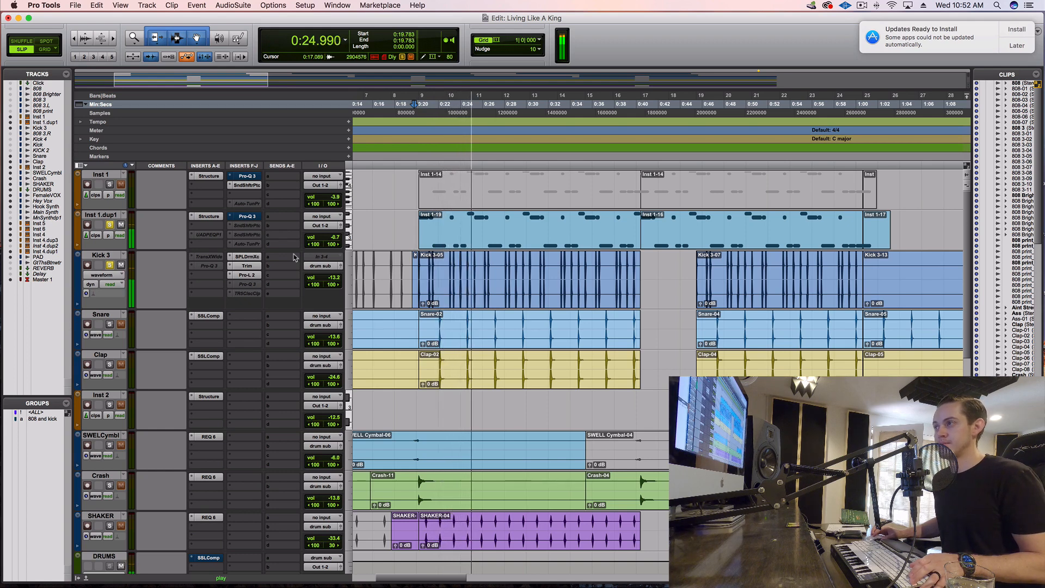
pyautogui.press('space')
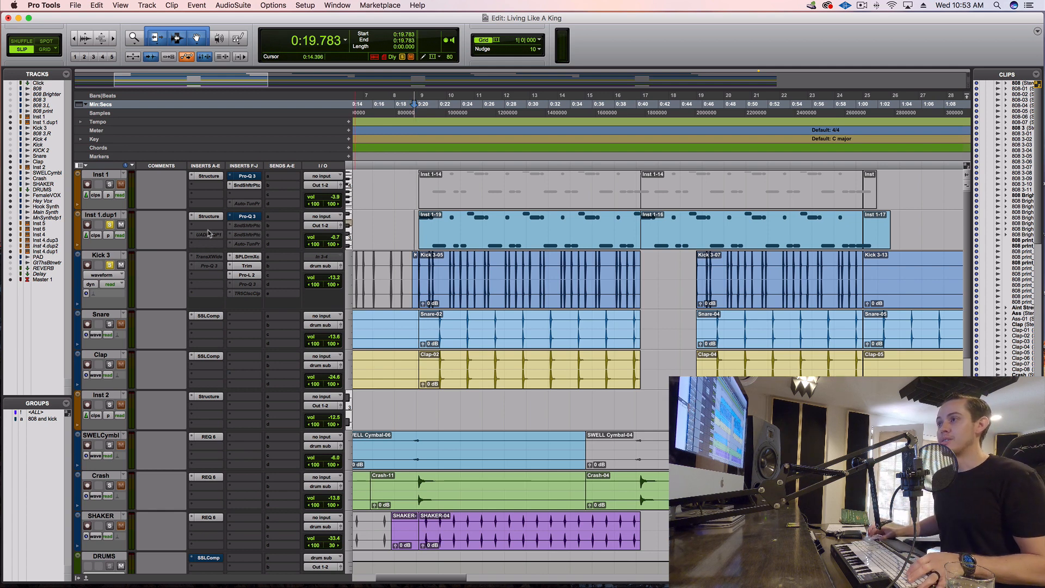
# Step: Play the section with only Inst 1.dup1 soloed, and again with only Kick 3 soloed
pyautogui.press('space')
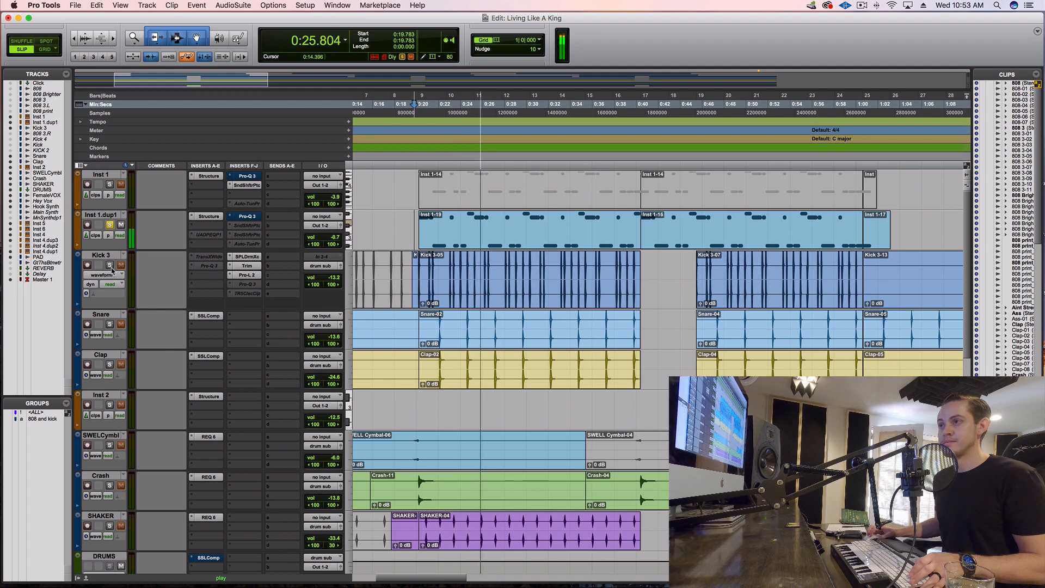
pyautogui.press('space')
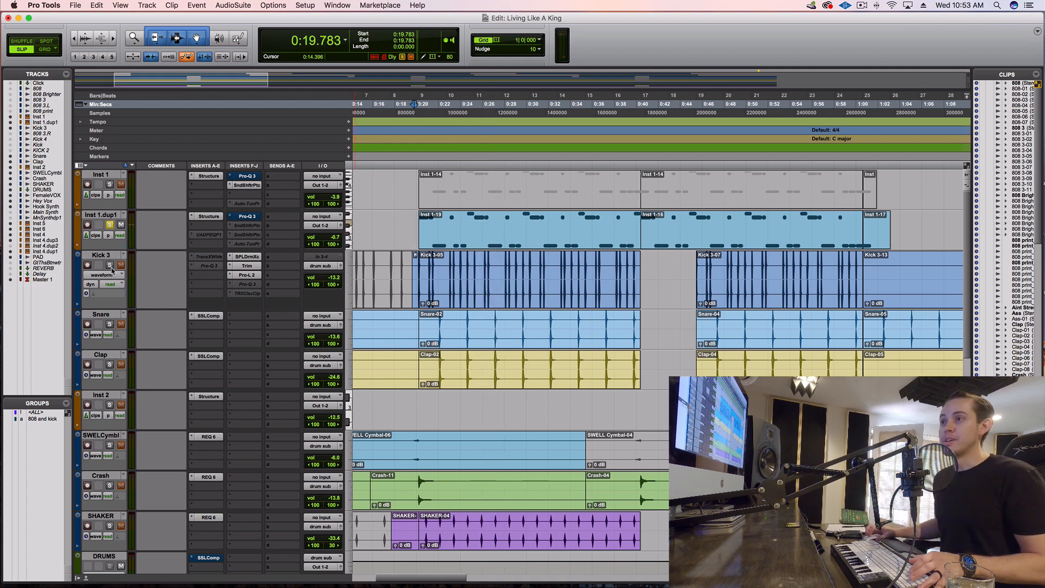
pyautogui.click(109, 225)
pyautogui.press('space')
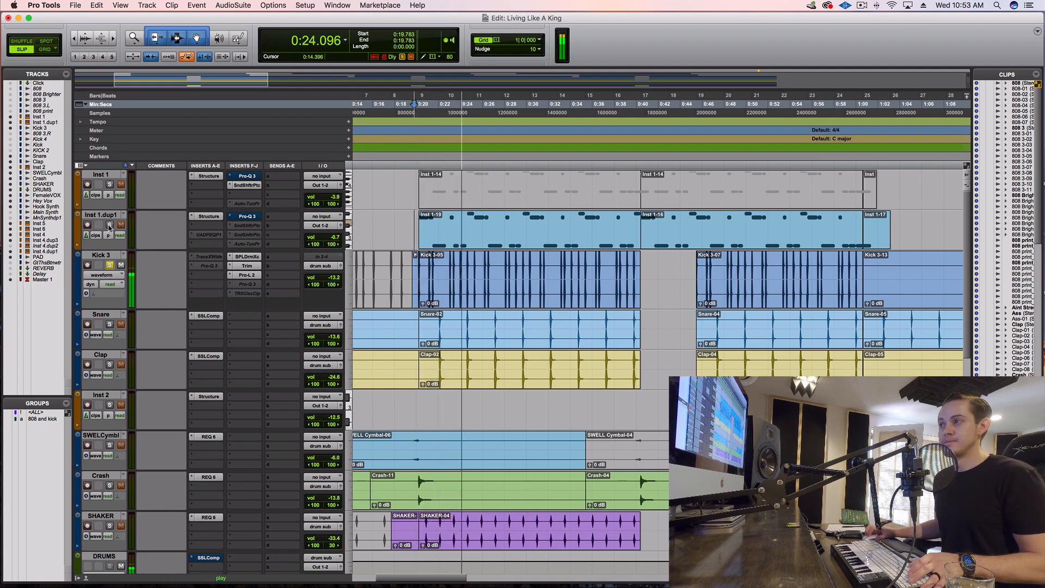
pyautogui.press('space')
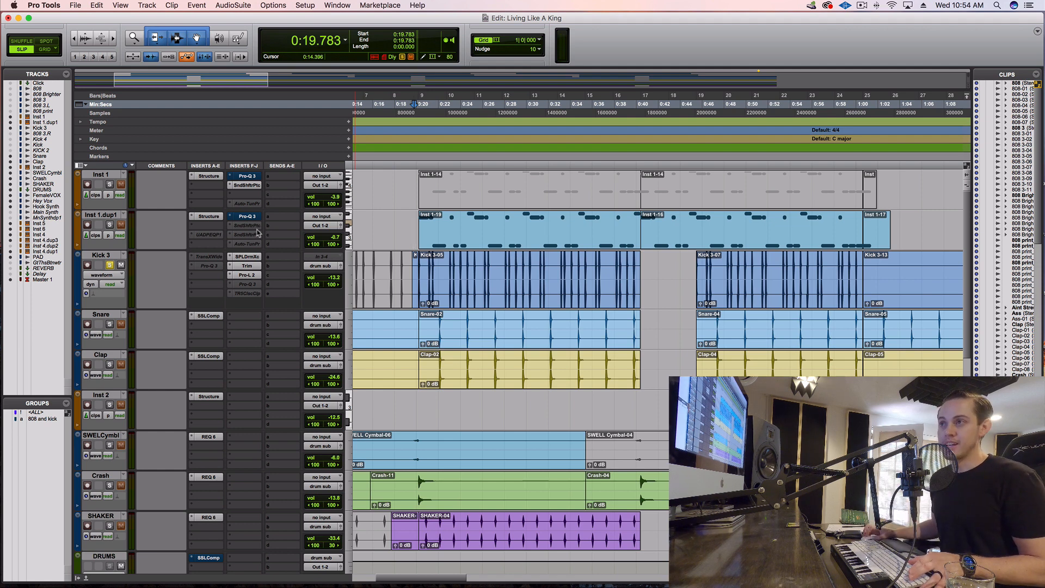
# Step: Solo Inst 1.dup1 alongside Kick 3 and play both tracks to check their peak levels
pyautogui.click(110, 225)
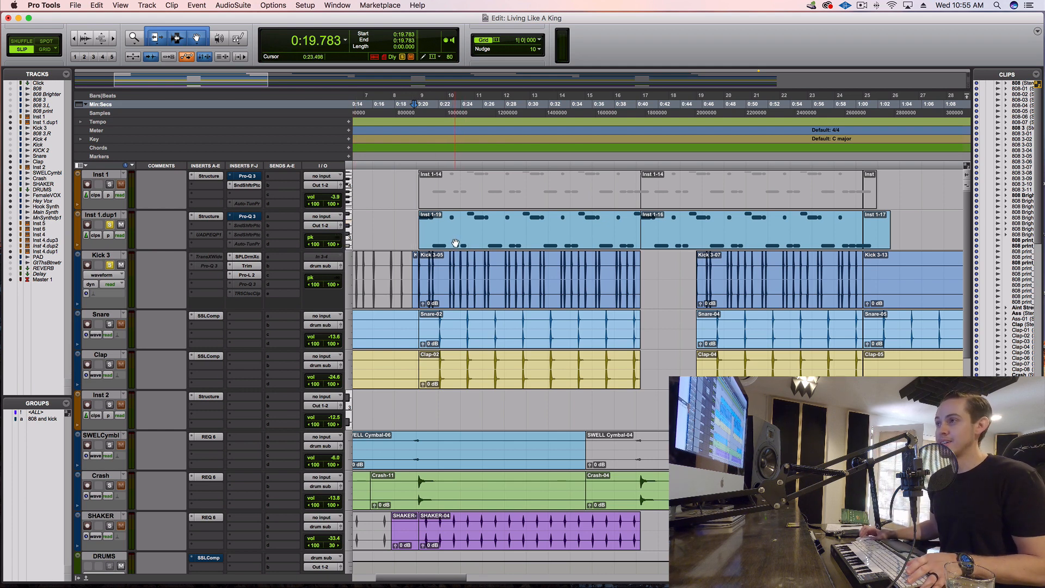
pyautogui.press('space')
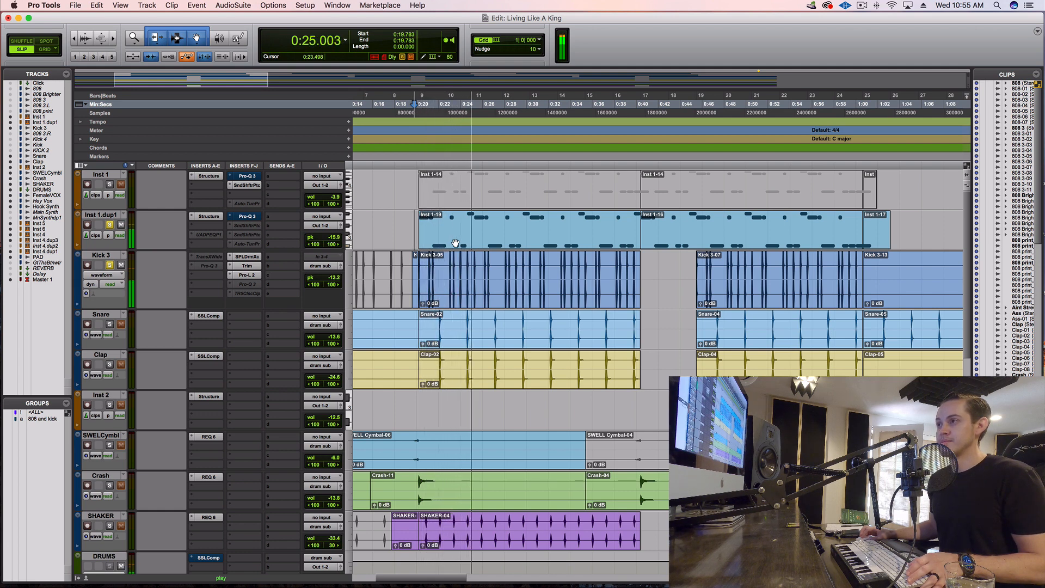
pyautogui.press('space')
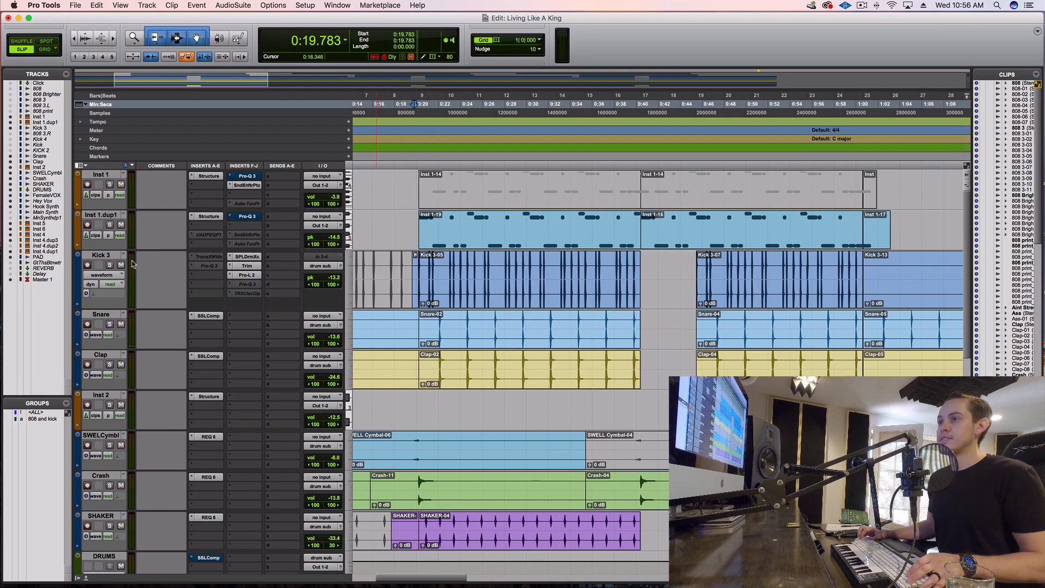
# Step: Solo the Kick 3 track on its own and open its SPL DrumXchanger insert
pyautogui.click(110, 265)
pyautogui.click(248, 257)
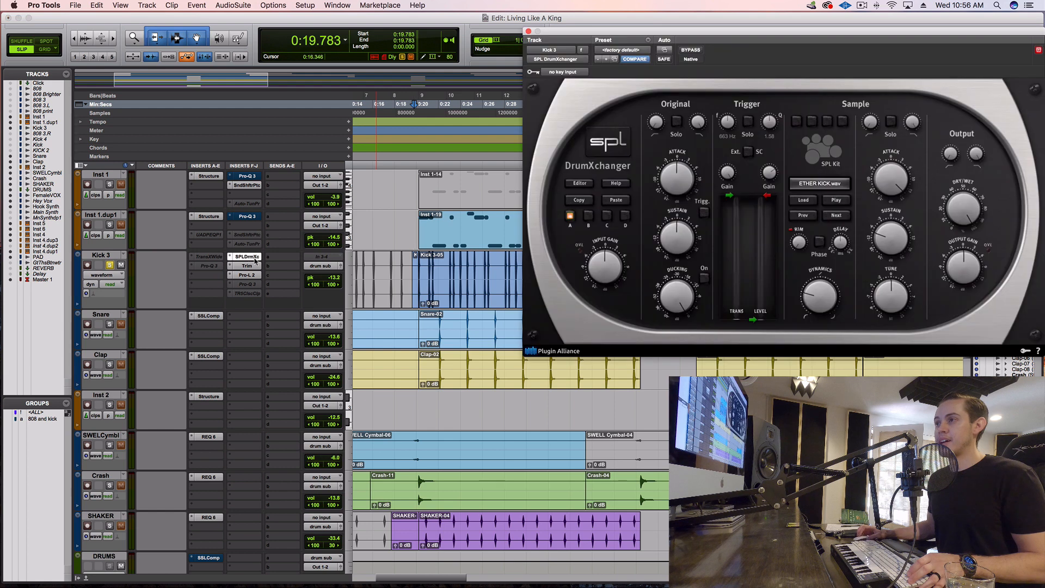
pyautogui.moveTo(645, 32); pyautogui.dragTo(580, 55)
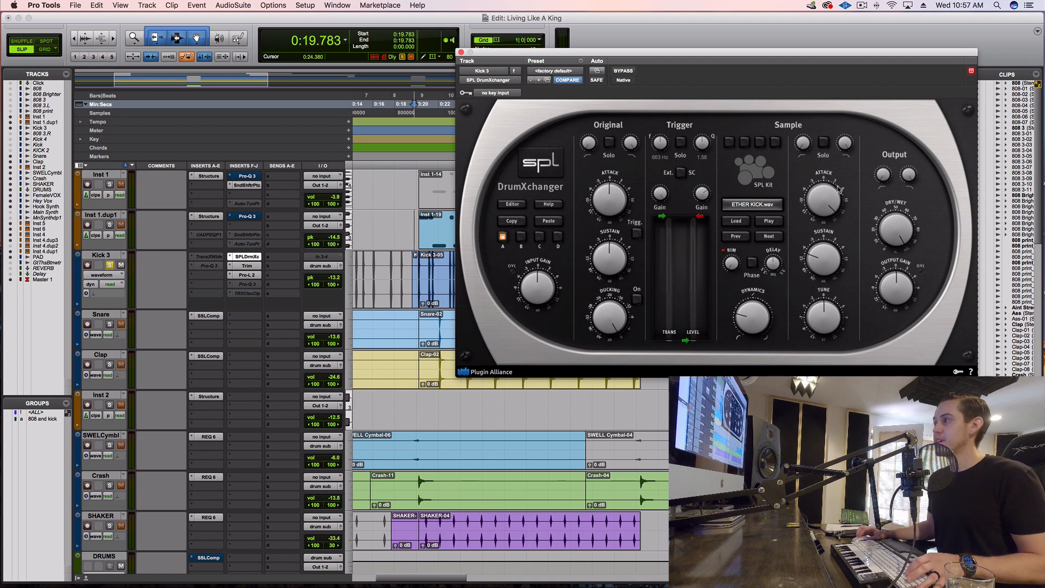
# Step: Play Kick 3 through DrumXchanger to compare its dry and wet sound
pyautogui.press('space')
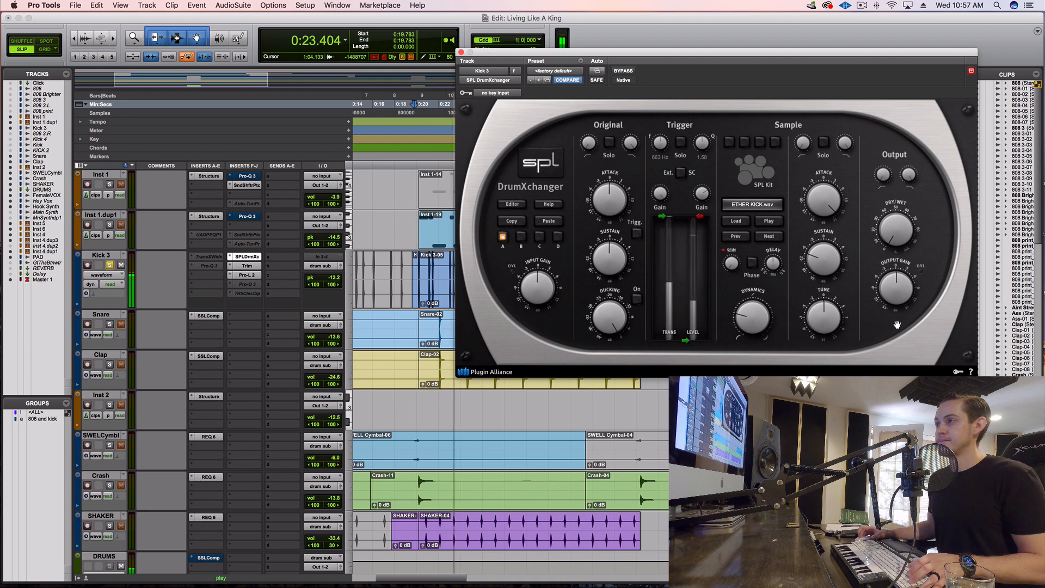
pyautogui.press('space')
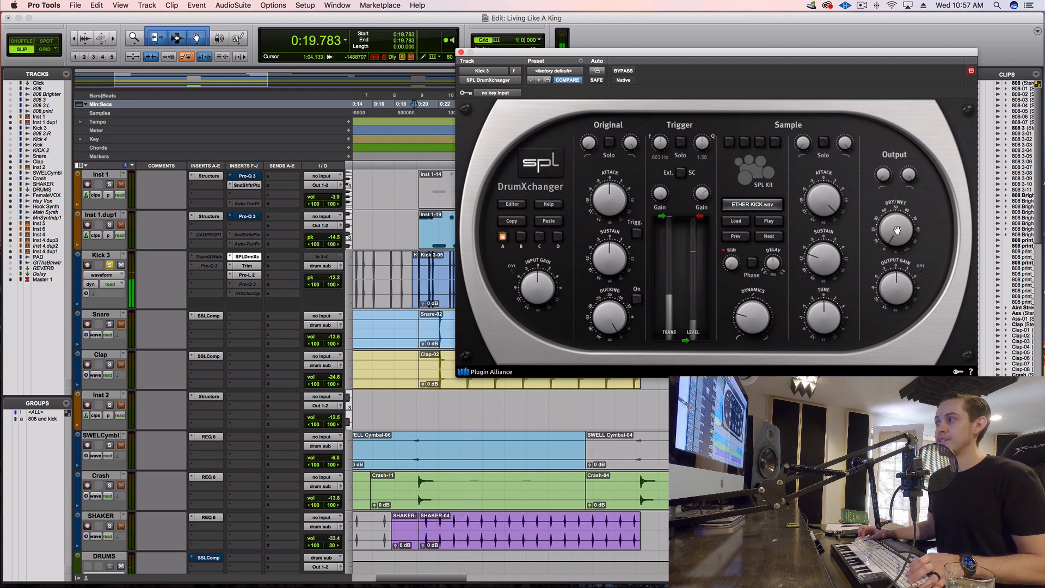
pyautogui.press('space')
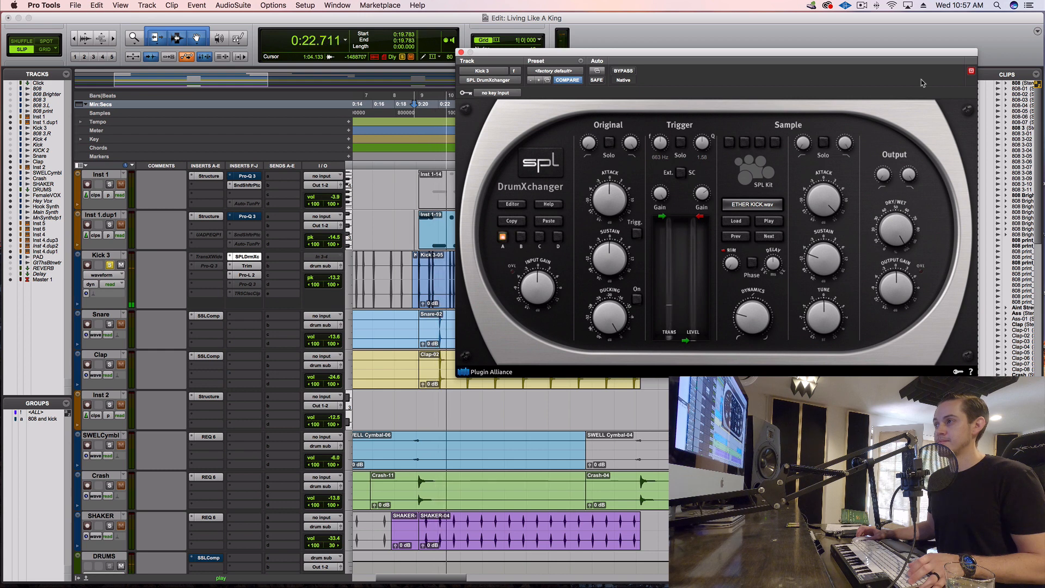
pyautogui.press('space')
# Step: Open the Pro-L 2 limiter on Kick 3 and play the track with the limiter active and bypassed
pyautogui.click(239, 275)
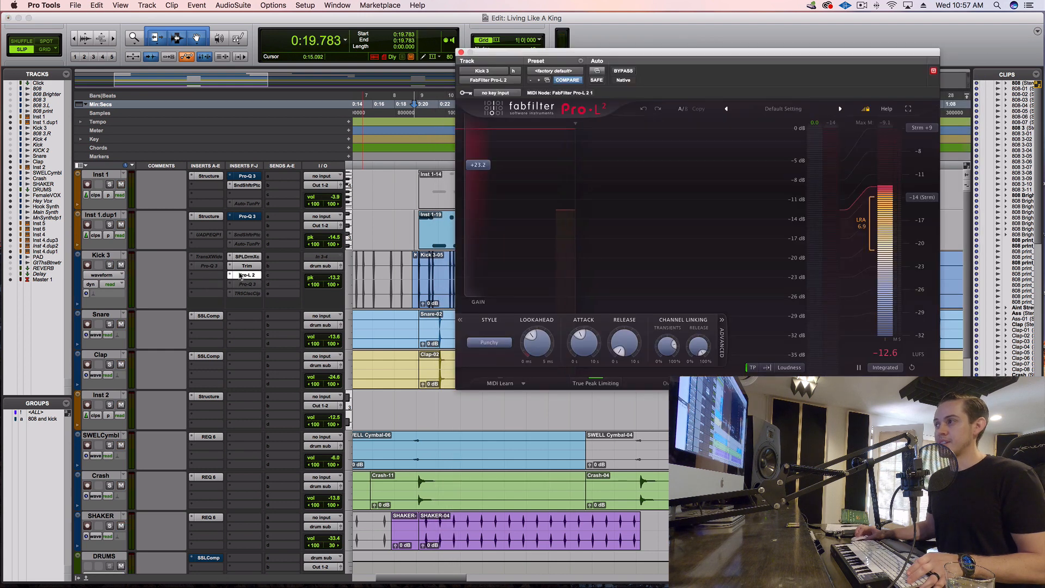
pyautogui.press('space')
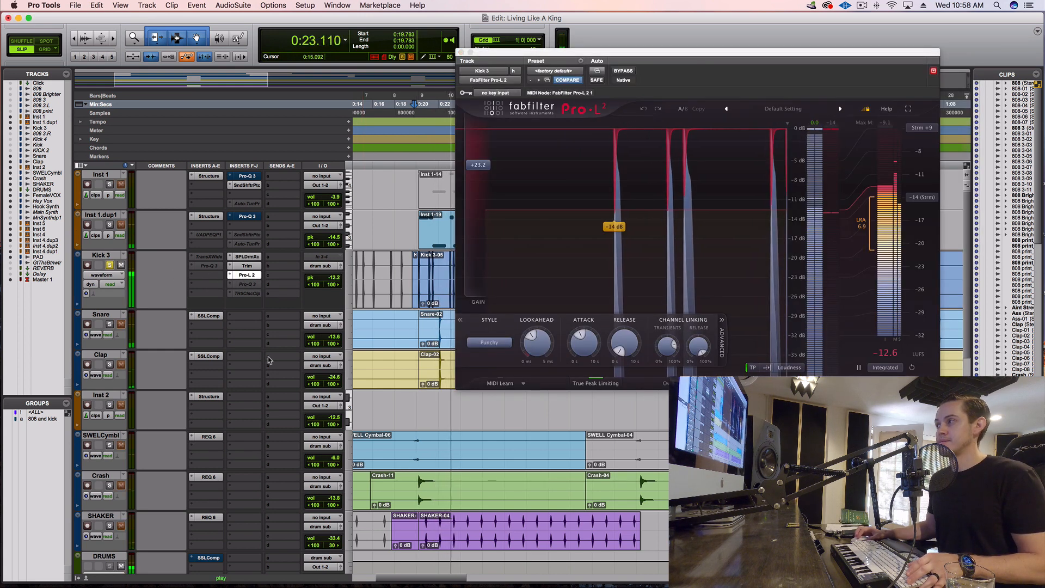
pyautogui.click(623, 72)
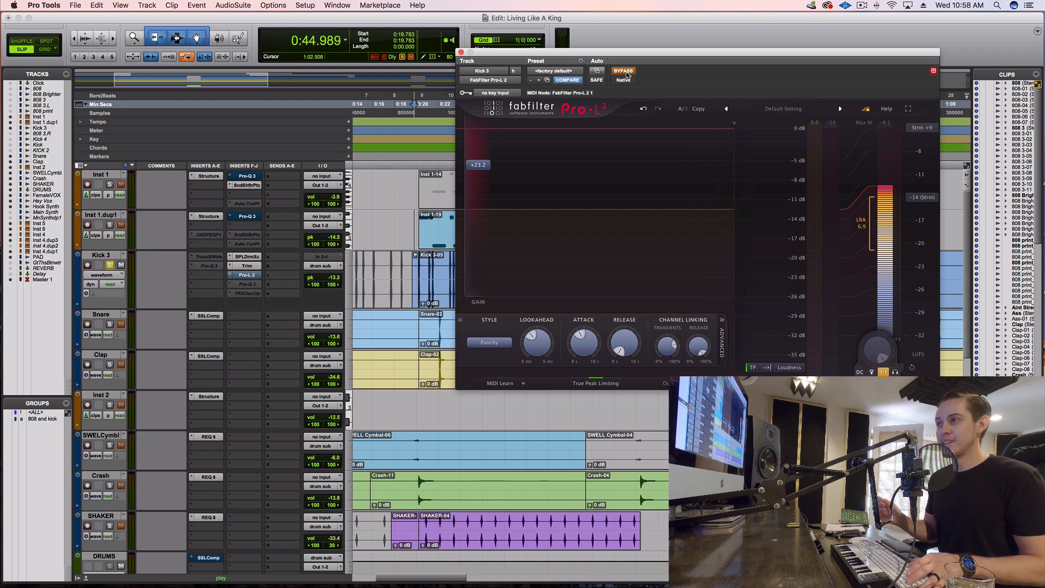
pyautogui.press('space')
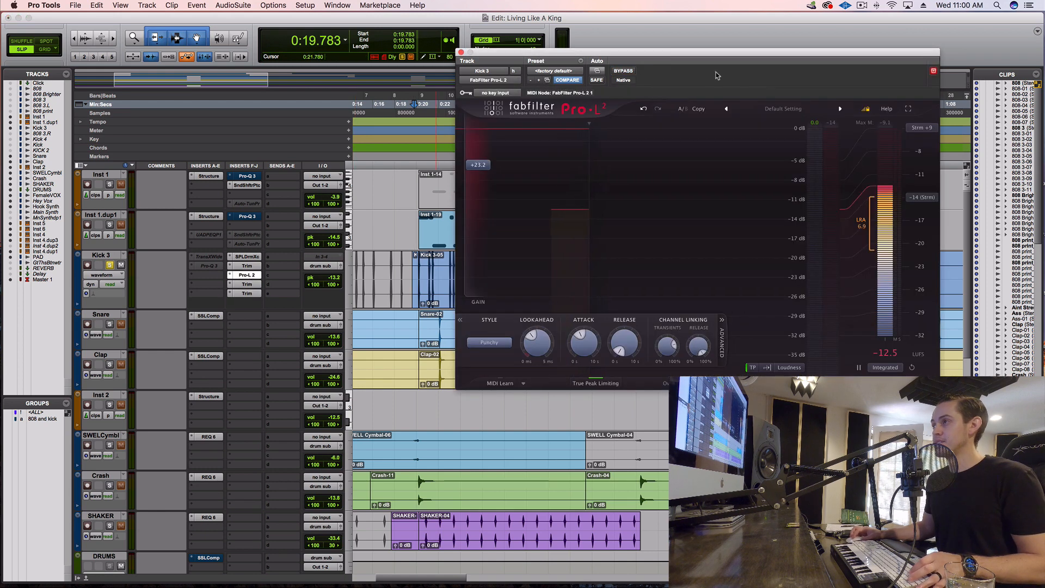
# Step: Bypass Pro-L 2 and play Kick 3 through the two Trim inserts below it to check the peak level
pyautogui.click(624, 72)
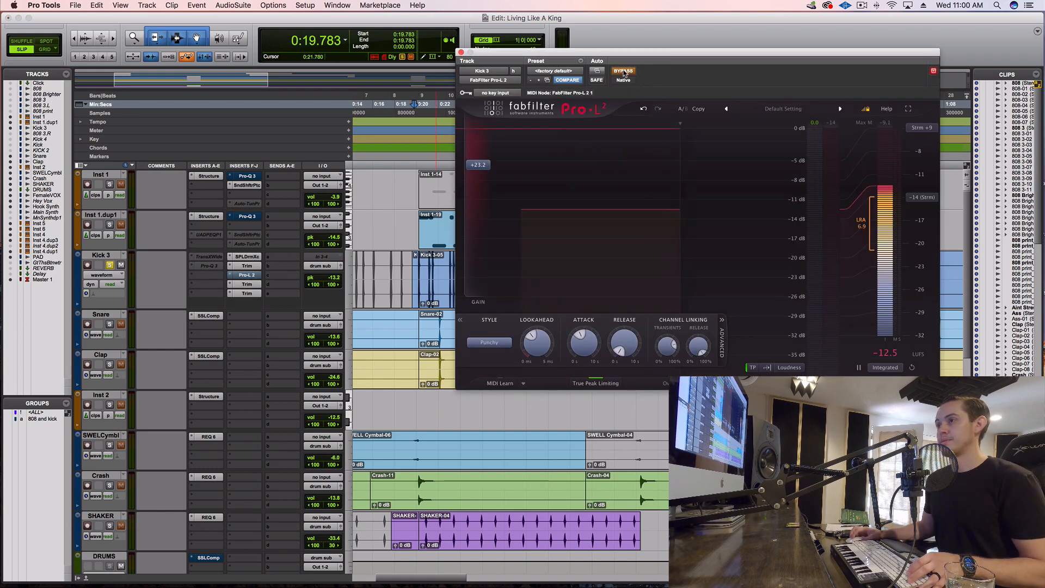
pyautogui.press('space')
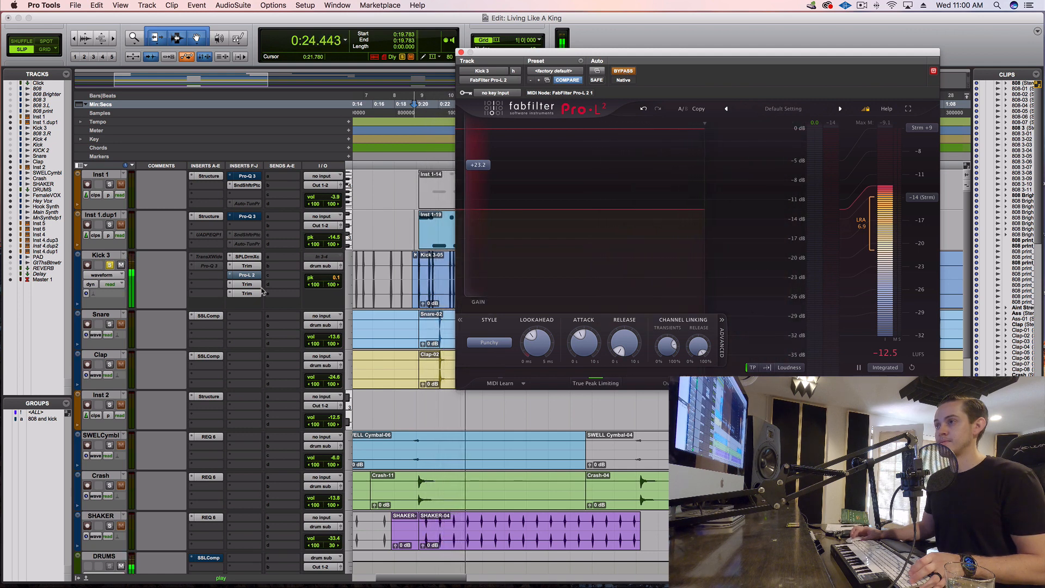
pyautogui.press('space')
# Step: Enable Pro-L 2, bypass the two Trim inserts below it, and play Kick 3 with a cleared peak reading
pyautogui.keyDown('super'); pyautogui.click(249, 276); pyautogui.keyUp('super')
pyautogui.keyDown('super'); pyautogui.click(248, 284); pyautogui.keyUp('super')
pyautogui.keyDown('super'); pyautogui.click(248, 293); pyautogui.keyUp('super')
pyautogui.press('space')
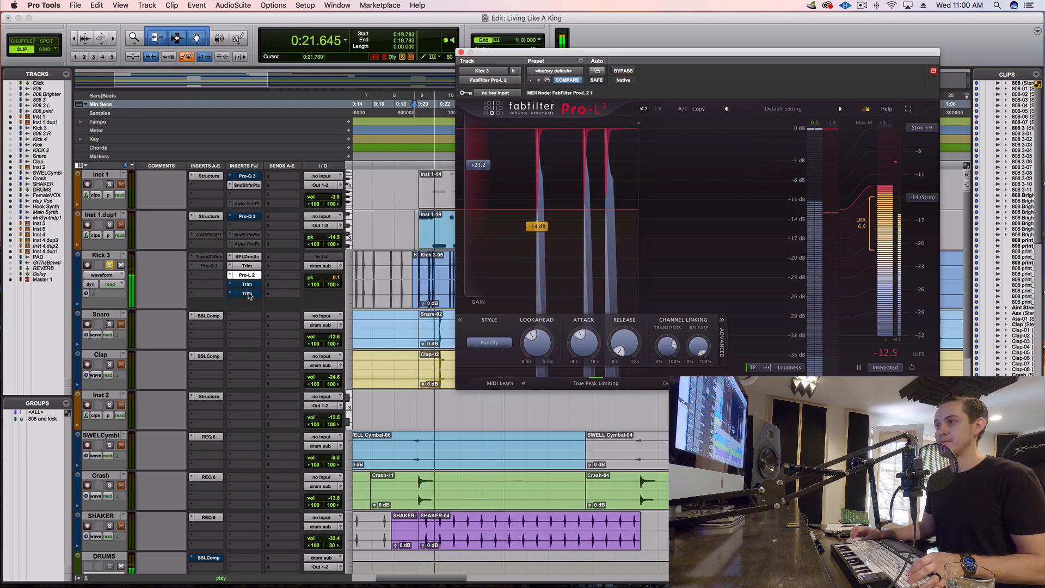
pyautogui.click(332, 278)
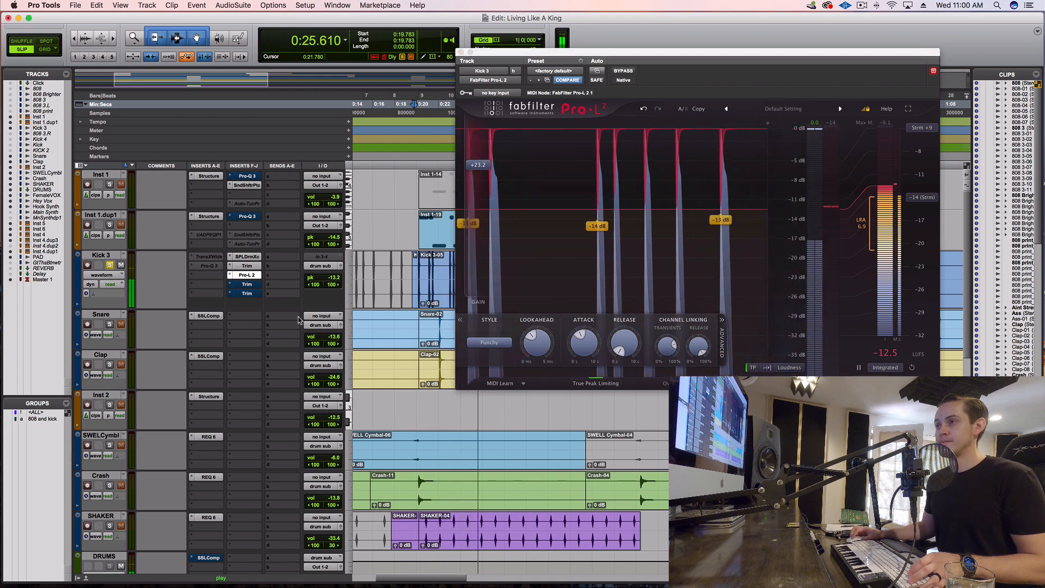
pyautogui.press('space')
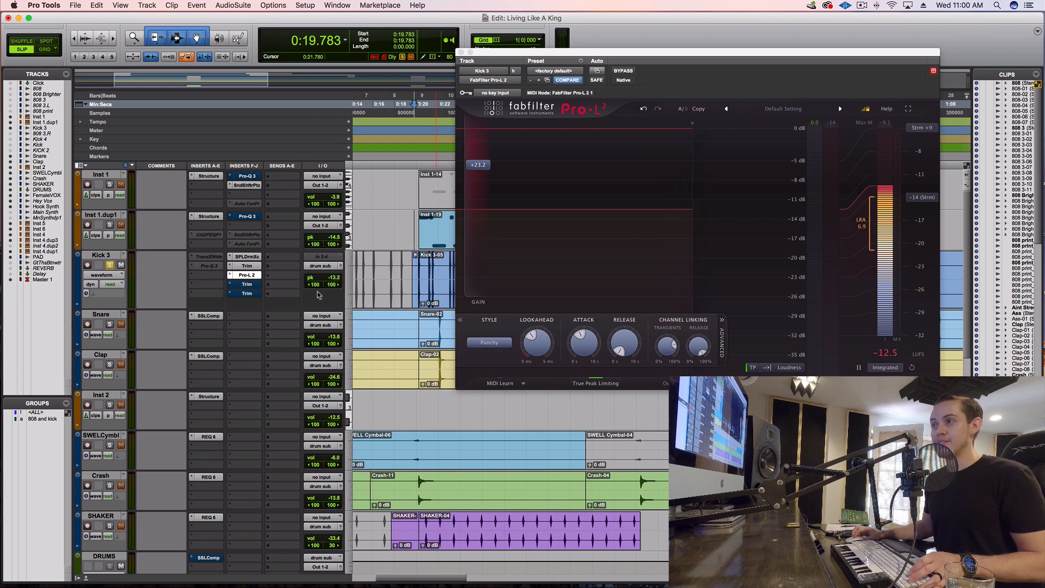
# Step: Bypass Pro-L 2, enable the two Trim inserts below it, and play Kick 3 without limiting for comparison
pyautogui.keyDown('super'); pyautogui.click(252, 276); pyautogui.keyUp('super')
pyautogui.keyDown('super'); pyautogui.click(251, 285); pyautogui.keyUp('super')
pyautogui.keyDown('super'); pyautogui.click(251, 293); pyautogui.keyUp('super')
pyautogui.press('space')
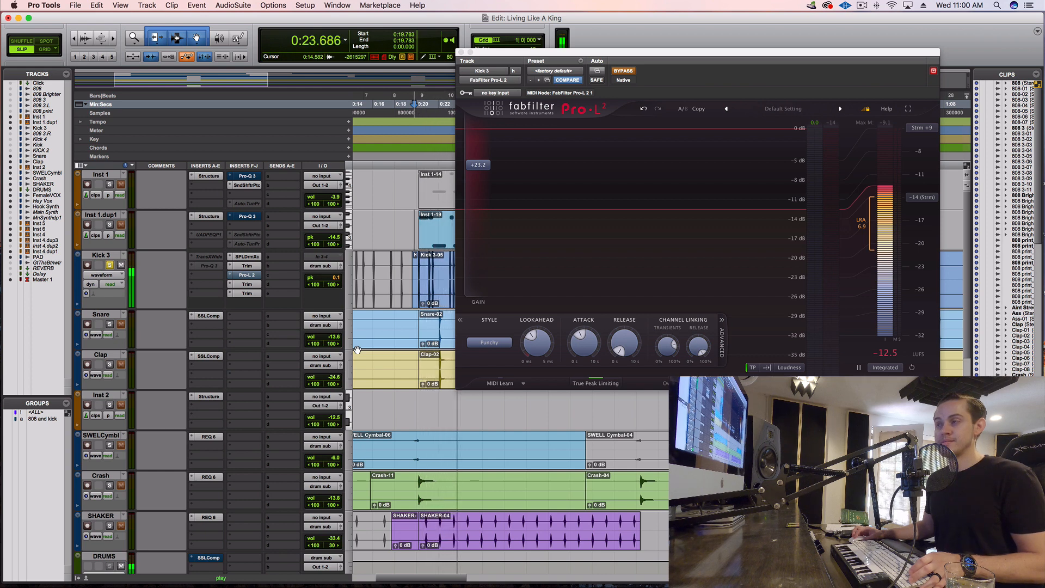
pyautogui.press('space')
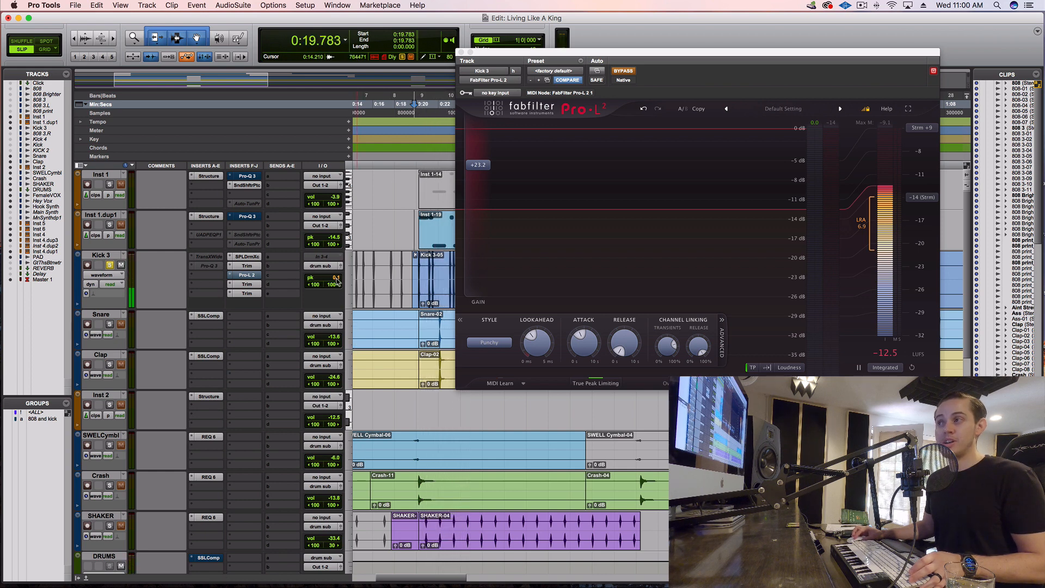
# Step: Clear the Kick 3 peak reading and play the track with Pro-L 2 active and the two Trim inserts below it bypassed
pyautogui.click(336, 280)
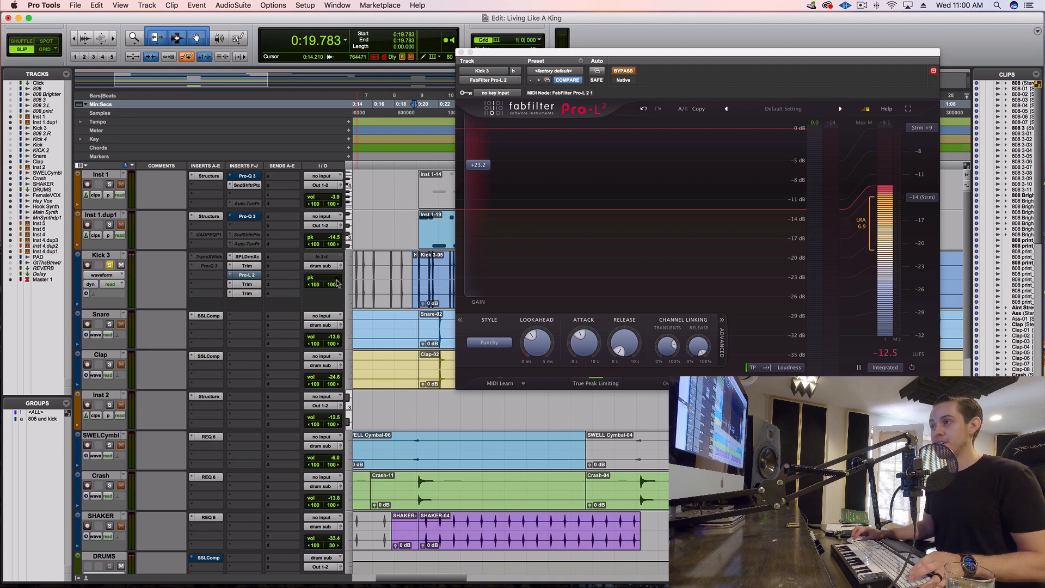
pyautogui.keyDown('super'); pyautogui.click(255, 277); pyautogui.keyUp('super')
pyautogui.keyDown('super'); pyautogui.click(255, 285); pyautogui.keyUp('super')
pyautogui.keyDown('super'); pyautogui.click(256, 295); pyautogui.keyUp('super')
pyautogui.press('space')
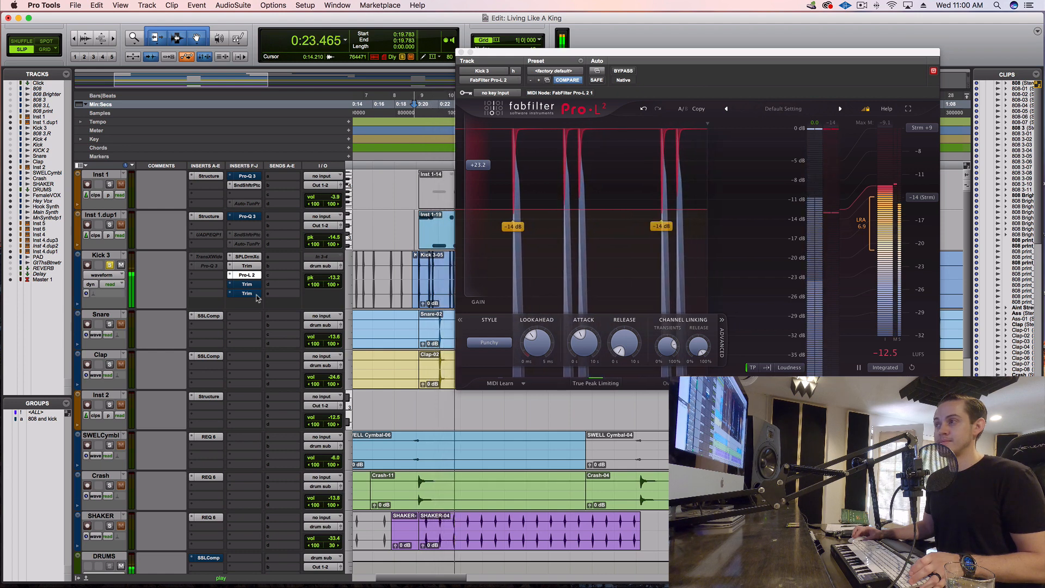
pyautogui.press('space')
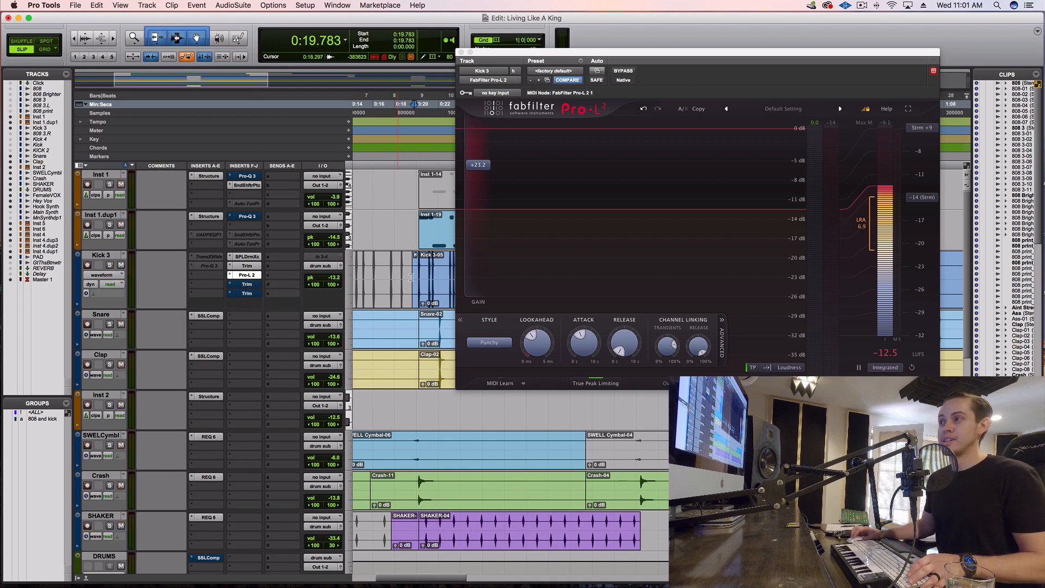
# Step: Close the Pro-L 2 window and play the full mix from 0:15.371
pyautogui.click(382, 220)
pyautogui.click(366, 220)
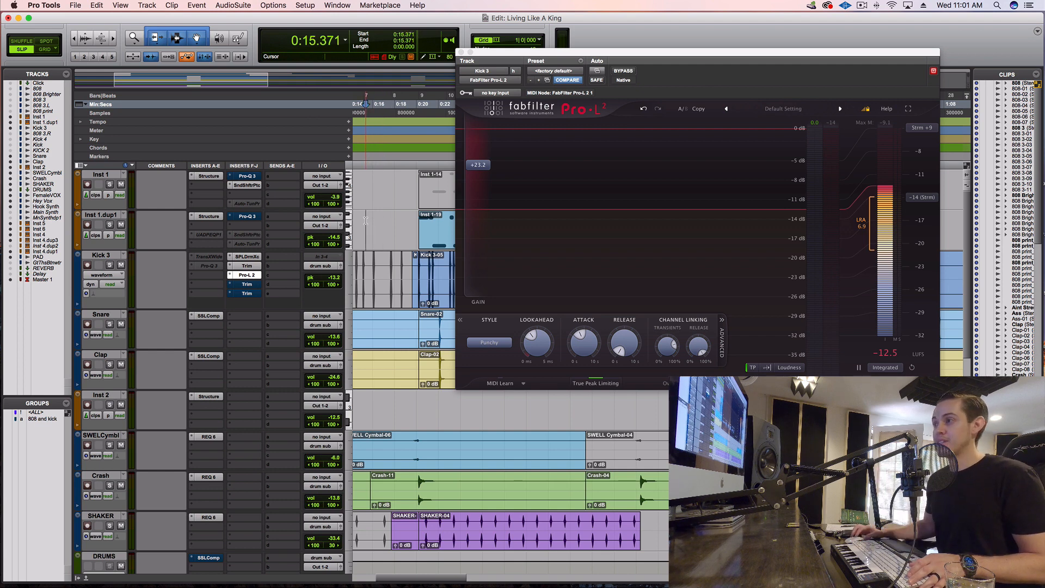
pyautogui.click(461, 53)
pyautogui.press('space')
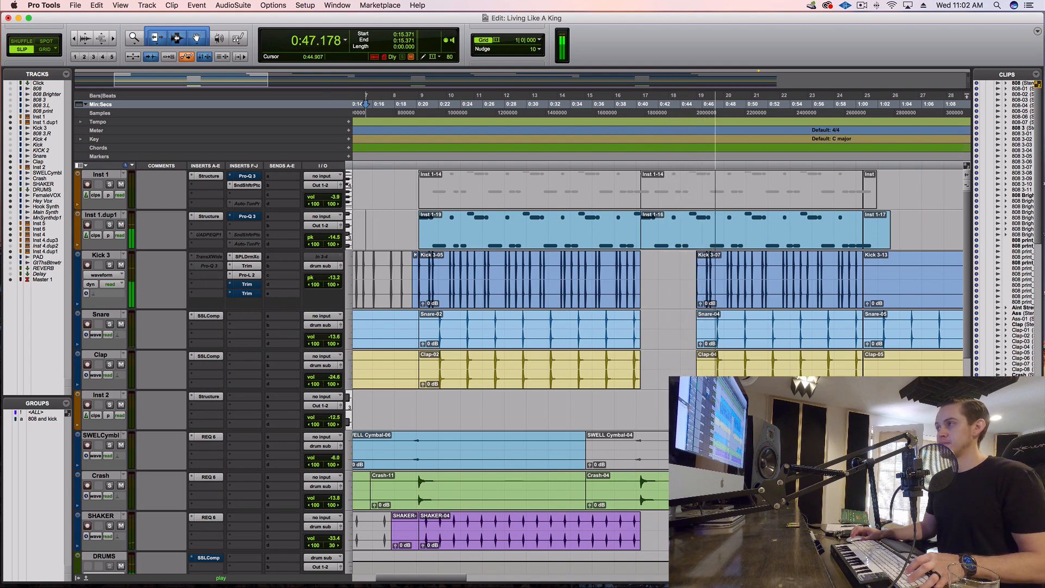
pyautogui.press('space')
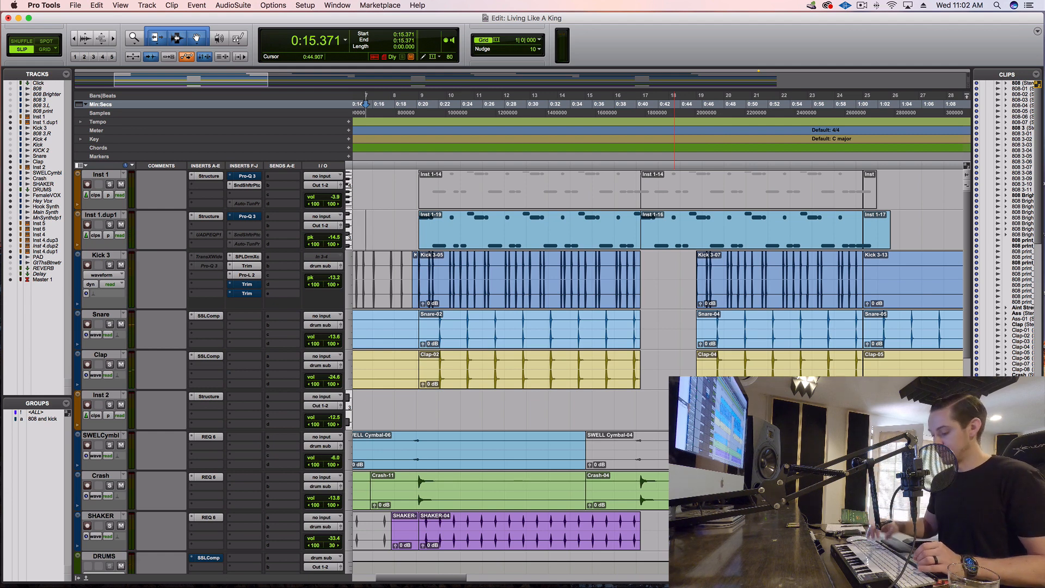
# Step: Switch to Finder and locate RawTechniqueStudios_Living Like A King_TAGLESS.wav in the WAV > TAGLESS folder on My Book for Mac
pyautogui.hotkey('alt', 'a')
pyautogui.click(47, 567)
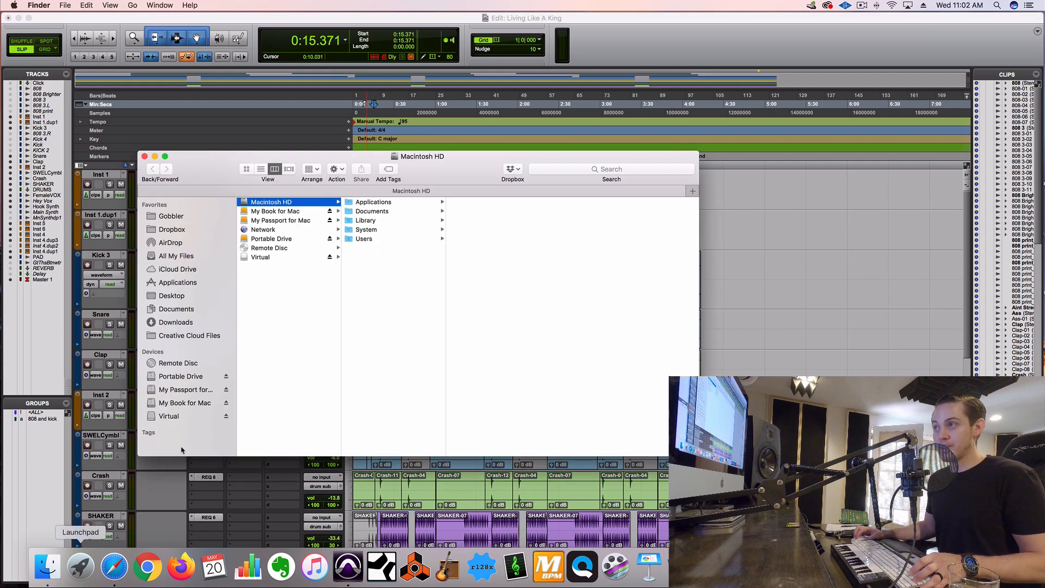
pyautogui.click(585, 169)
pyautogui.click(182, 389)
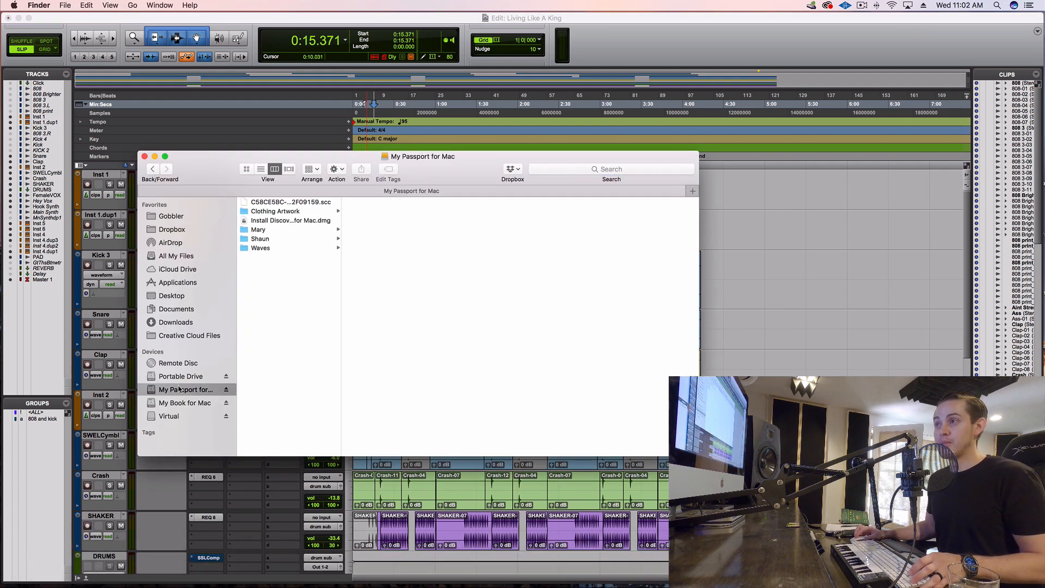
pyautogui.click(269, 239)
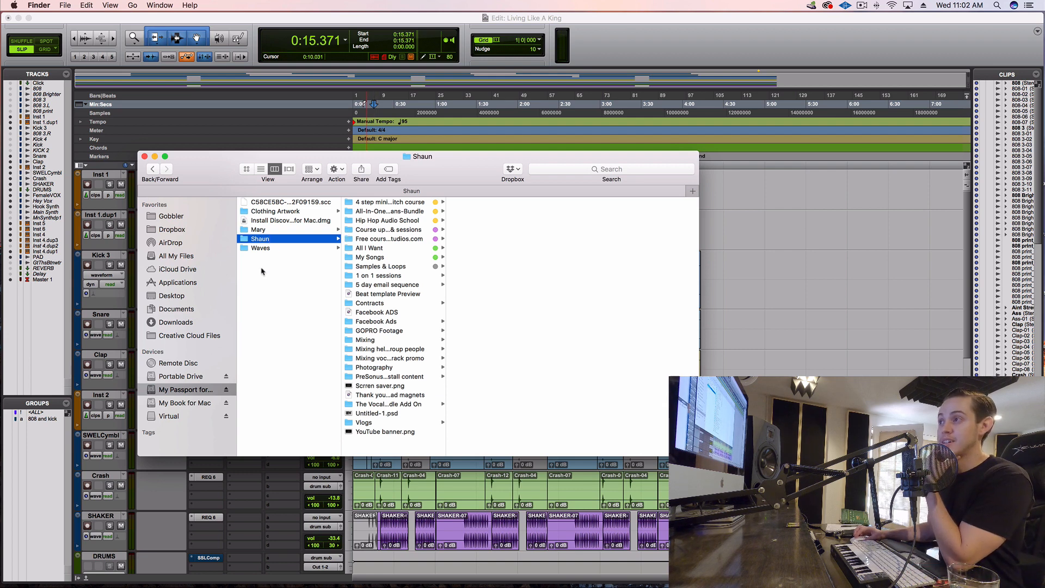
pyautogui.click(186, 404)
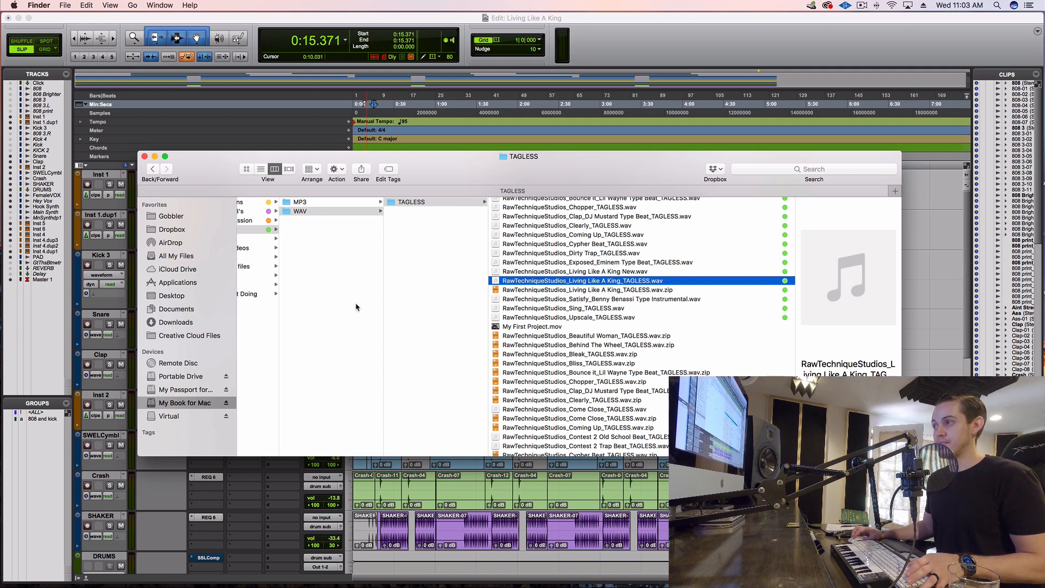
# Step: Preview the Living Like A King TAGLESS and New WAV files to compare the two mixes, and close the preview and Finder window
pyautogui.press('space')
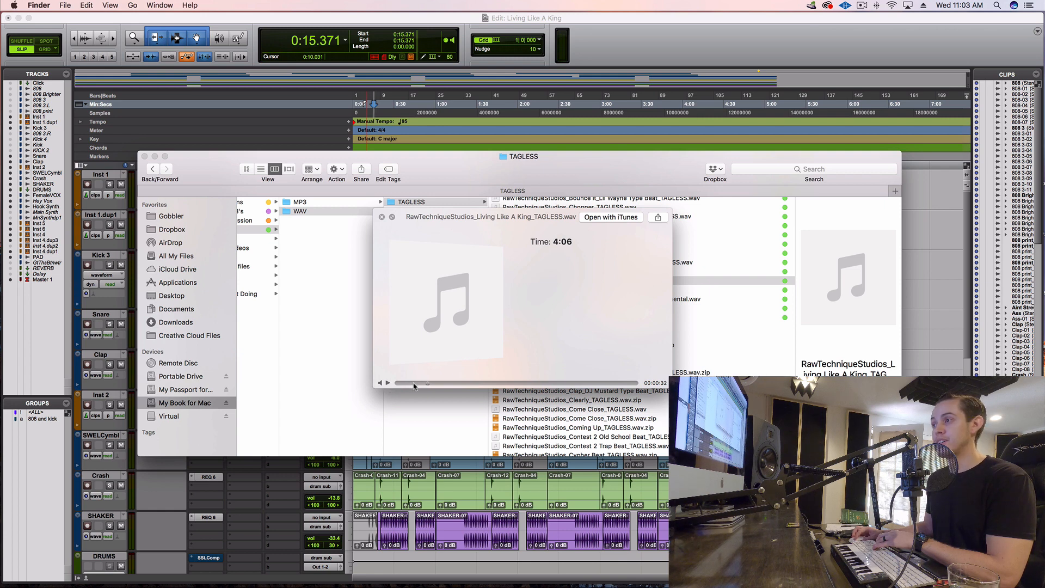
pyautogui.press('Up')
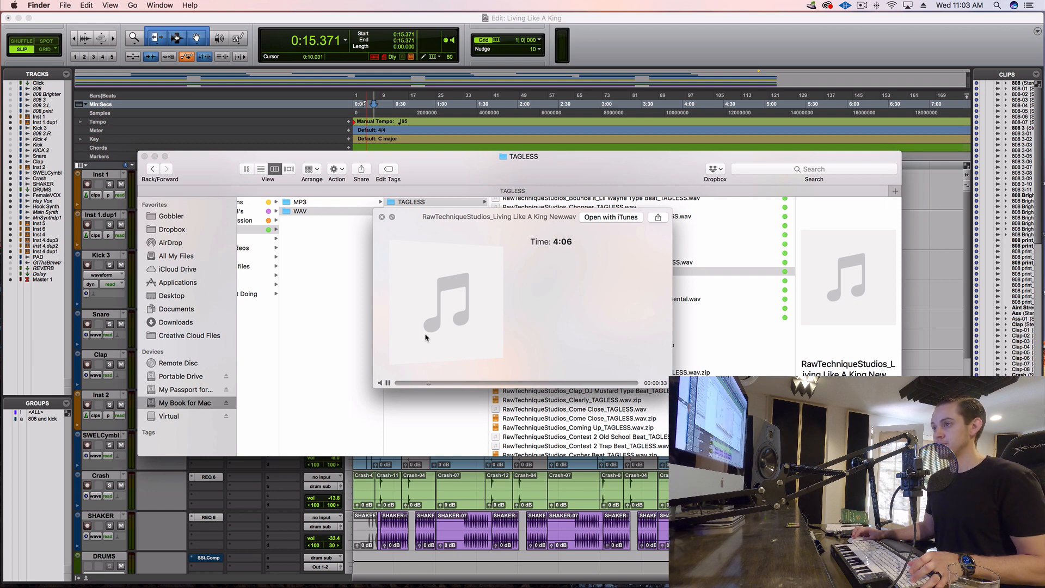
pyautogui.click(388, 383)
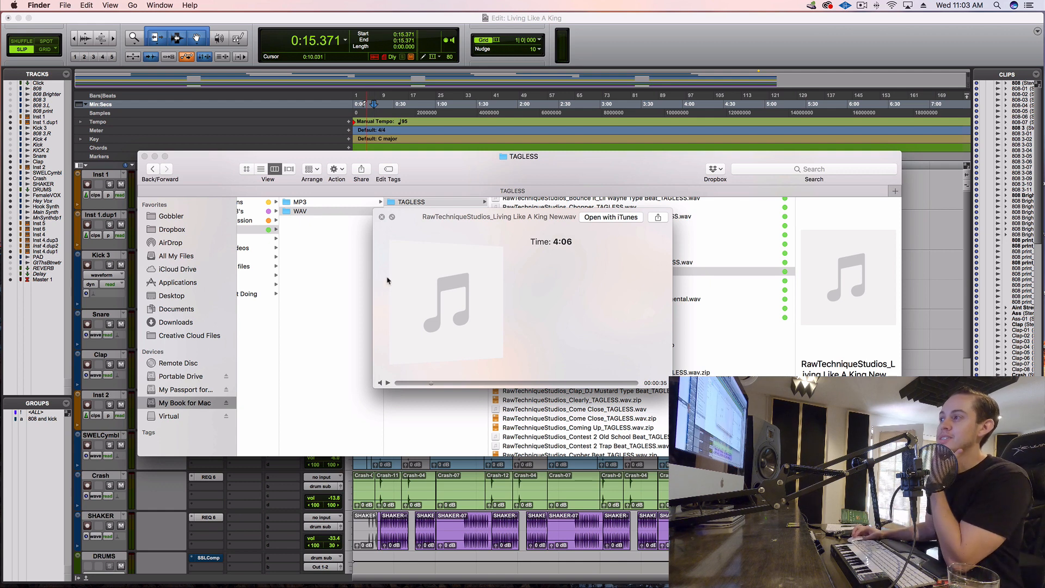
pyautogui.click(382, 217)
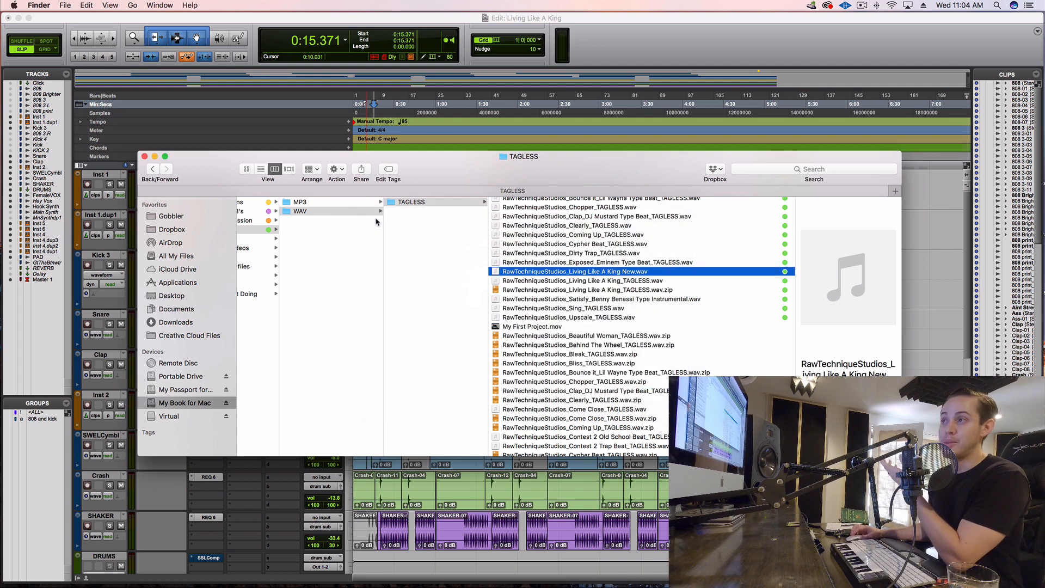
pyautogui.click(144, 157)
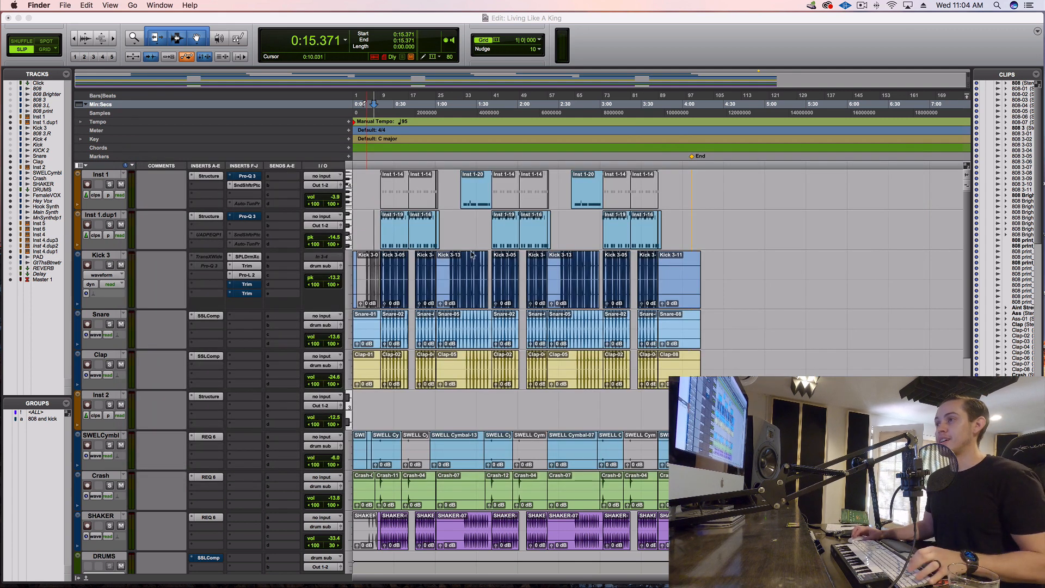